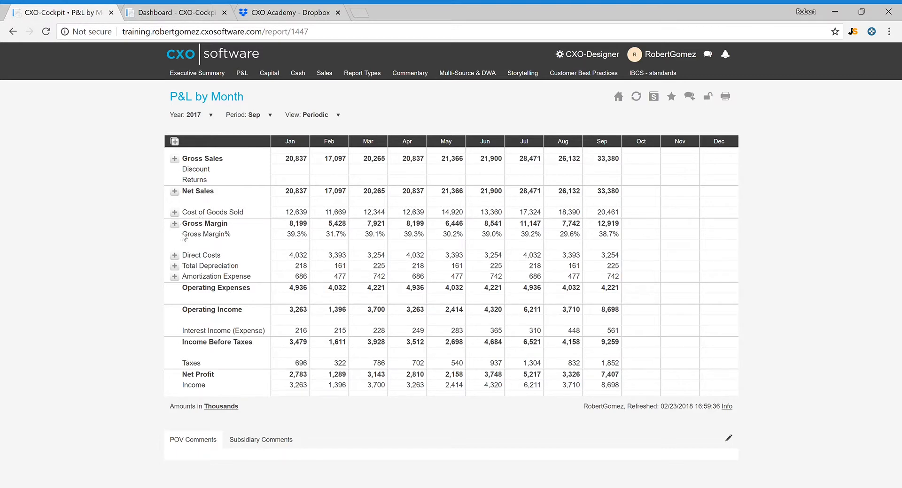
Step: Switch to CXO-Designer and open the P&L by Month report for editing
left_click_drag(183, 236, 234, 238)
left_click(234, 239)
left_click(594, 55)
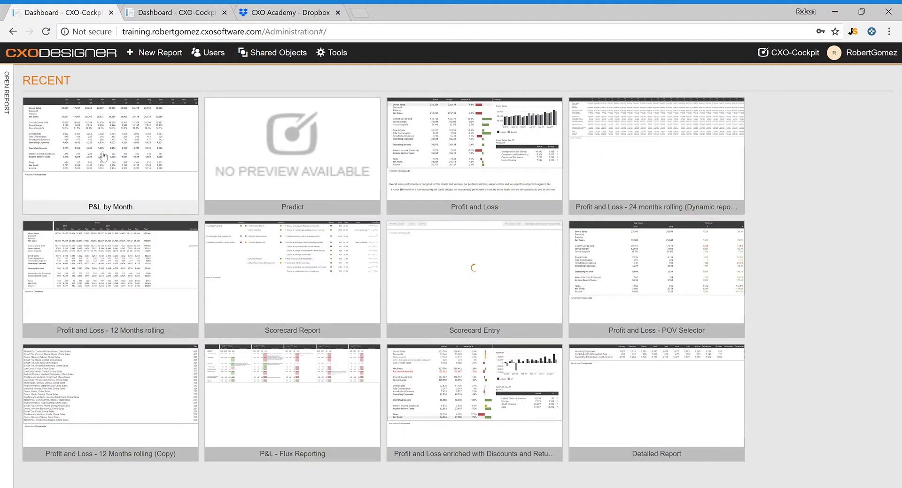
left_click(100, 155)
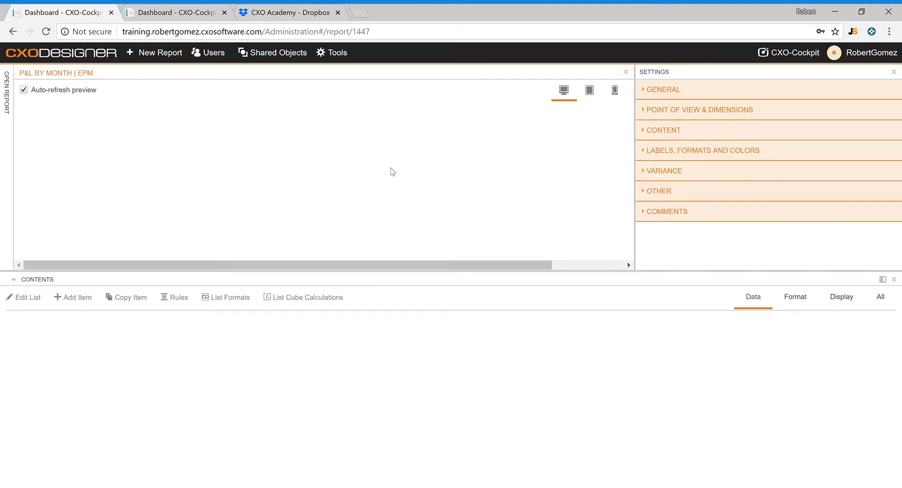
key("ctrl+minus")
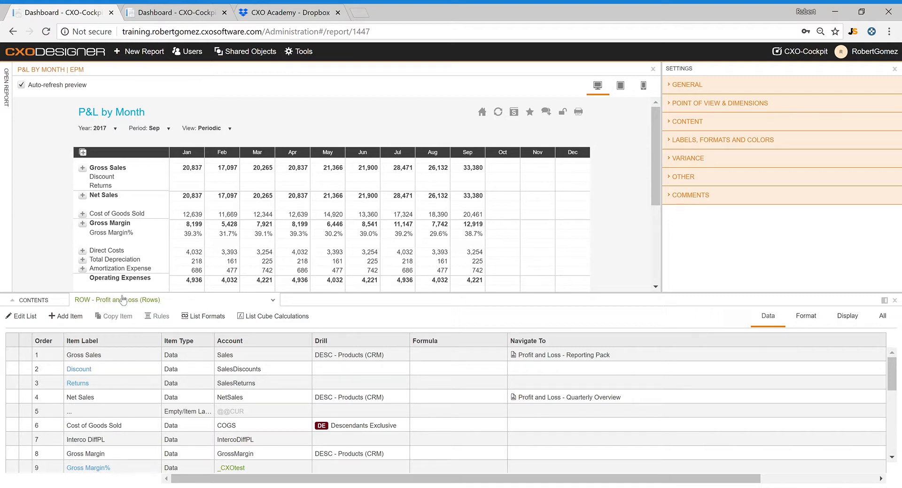
Step: Add a new item to the Profit and Loss rows list and place it directly after Net Profit, at order 23
scroll(134, 371, "down", 5)
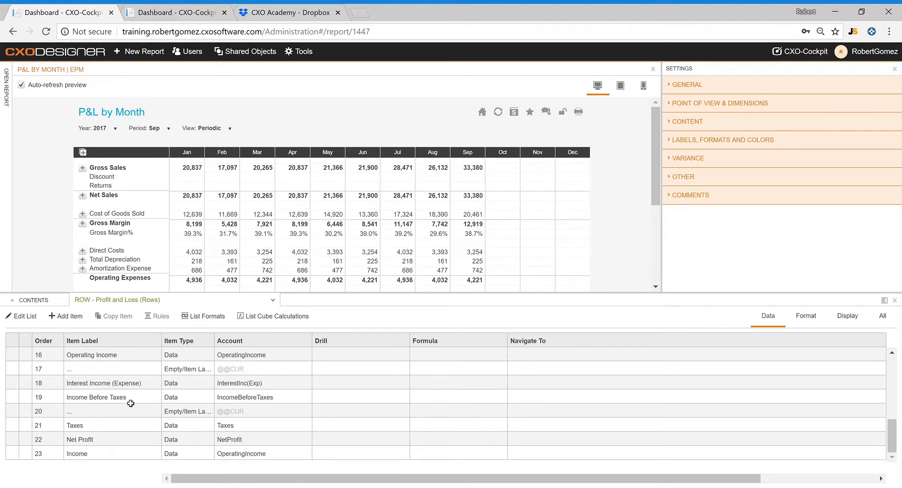
left_click(111, 445)
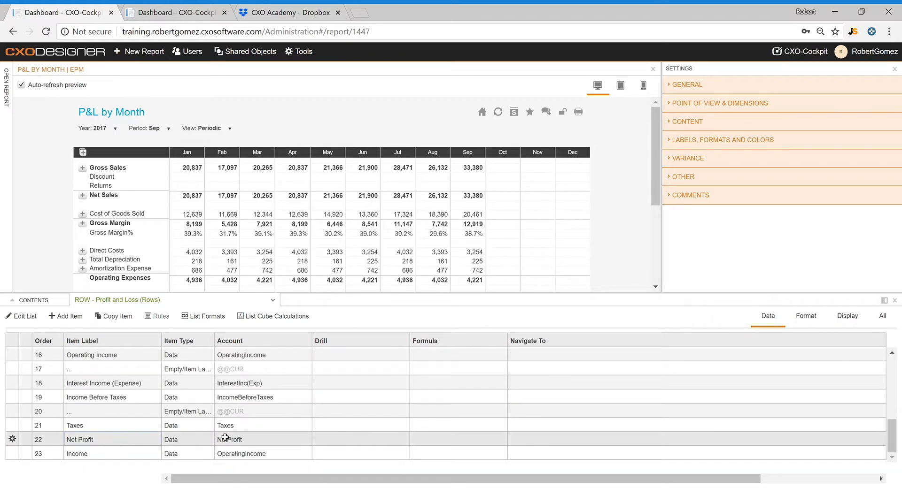
left_click(72, 320)
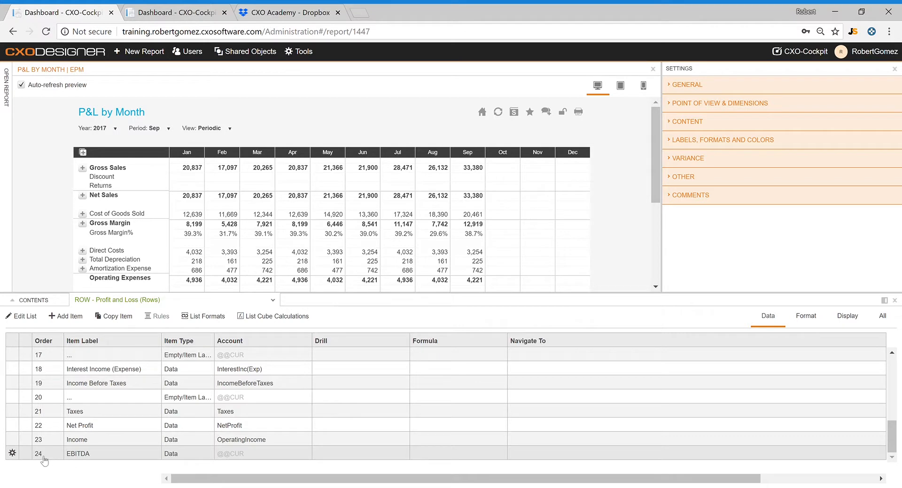
left_click_drag(41, 456, 45, 440)
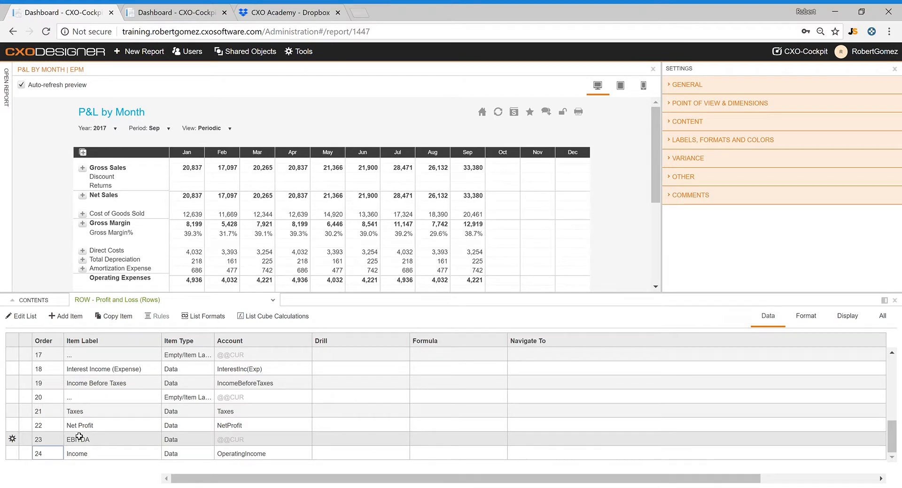
Step: Set the new row's custom item label to Net Profit % and save it
double_click(88, 444)
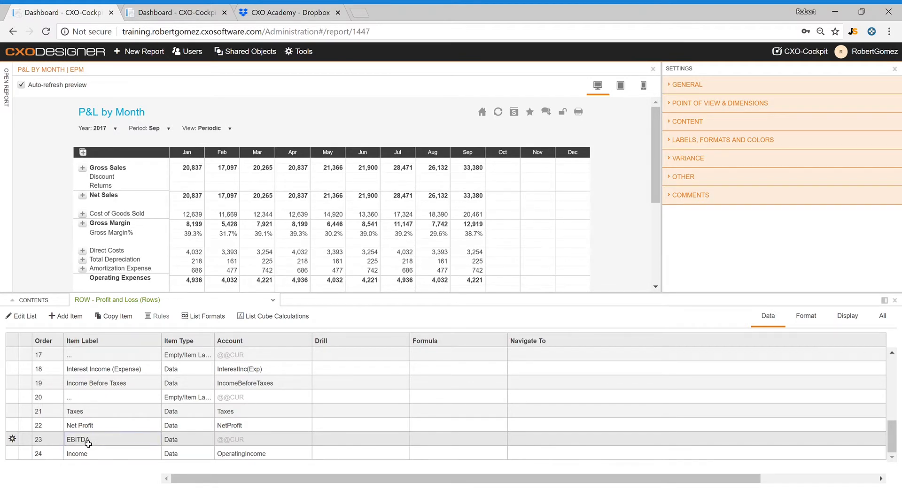
left_click(257, 126)
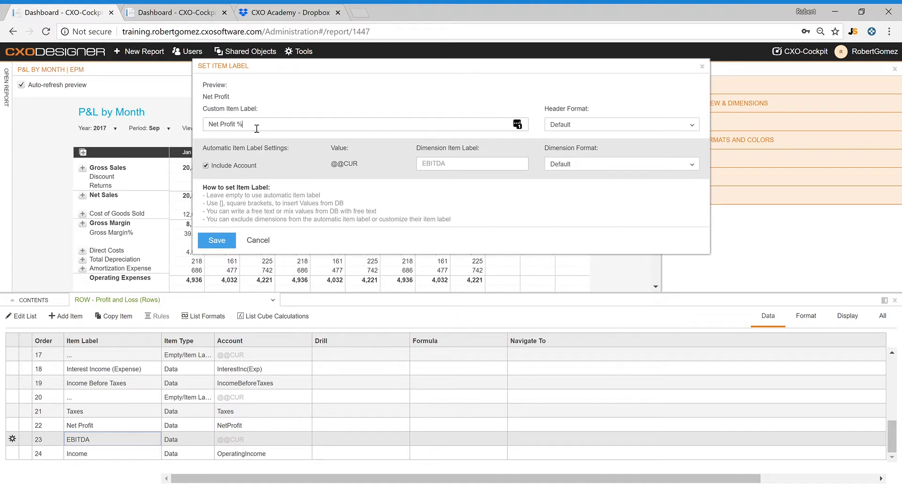
left_click(225, 166)
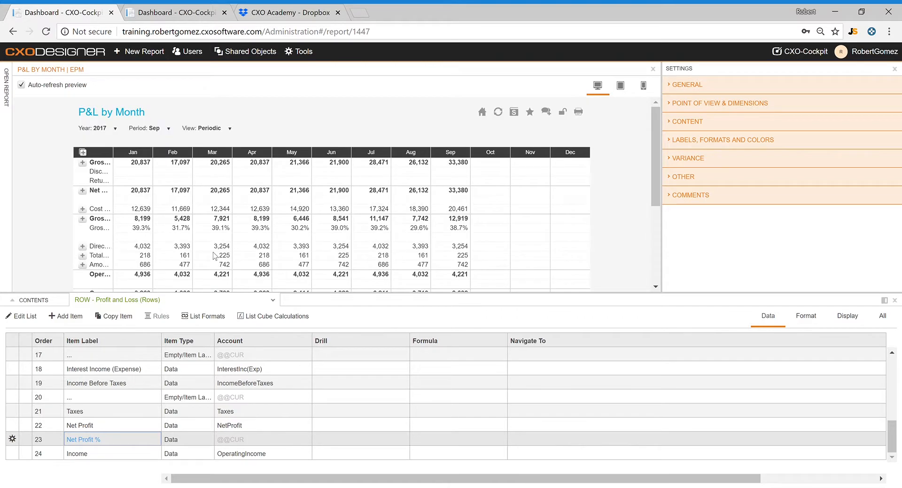
Step: Give the Net Profit % row a Ratio formula of 22. Net Profit over 4. Net Sales with the Percentage option on
left_click(329, 441)
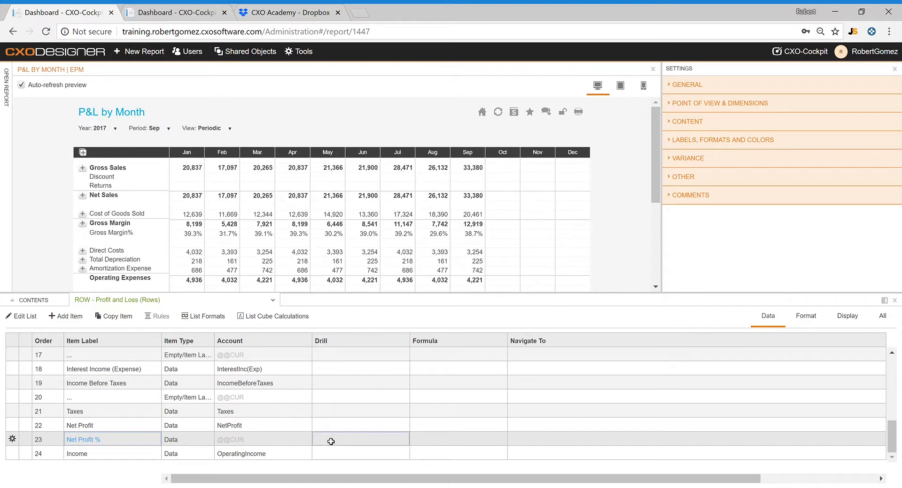
left_click(259, 445)
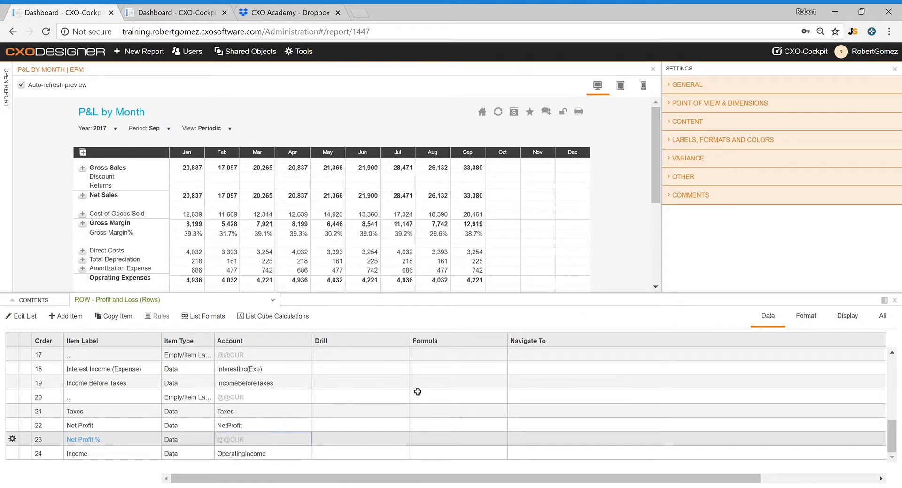
double_click(441, 442)
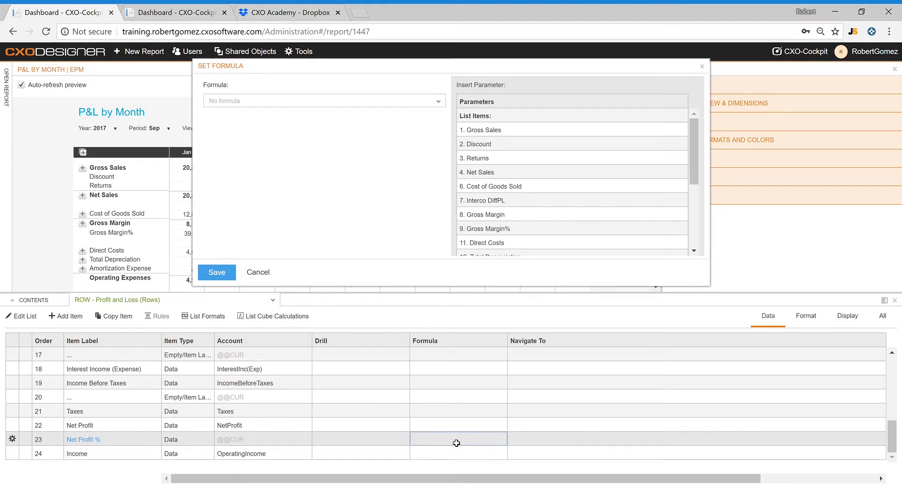
left_click(295, 111)
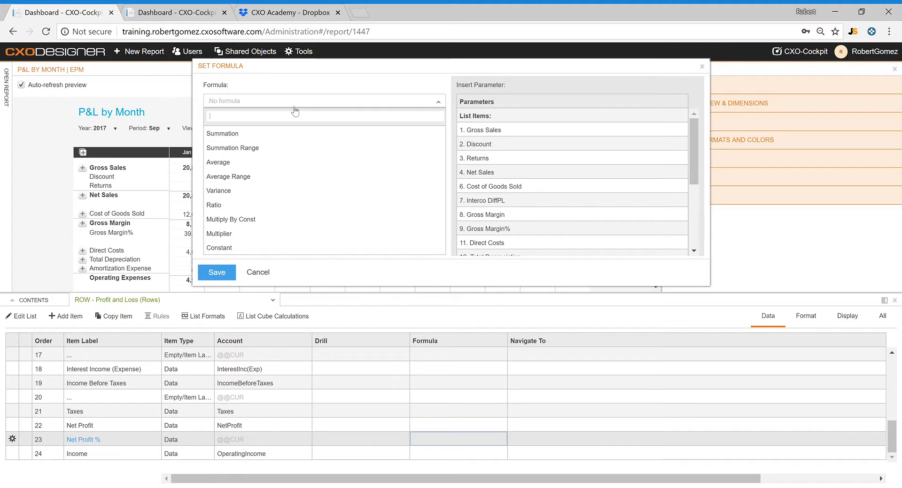
left_click(215, 206)
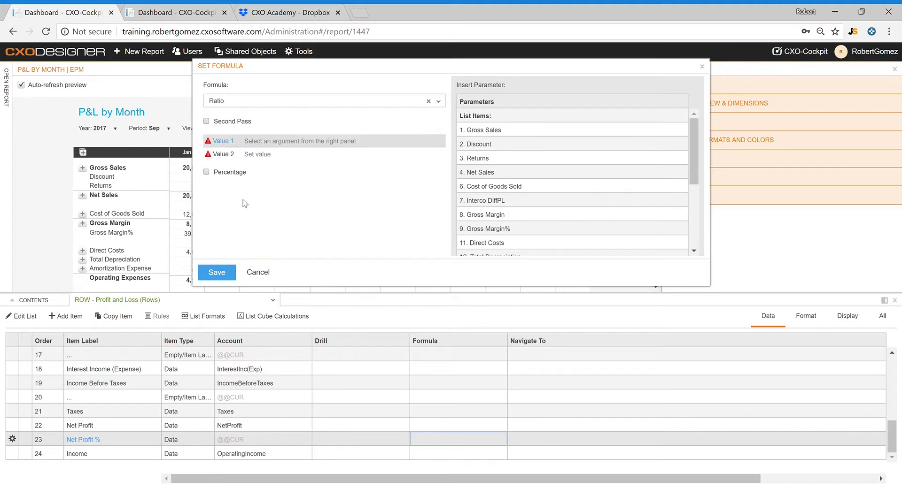
scroll(535, 193, "down", 3)
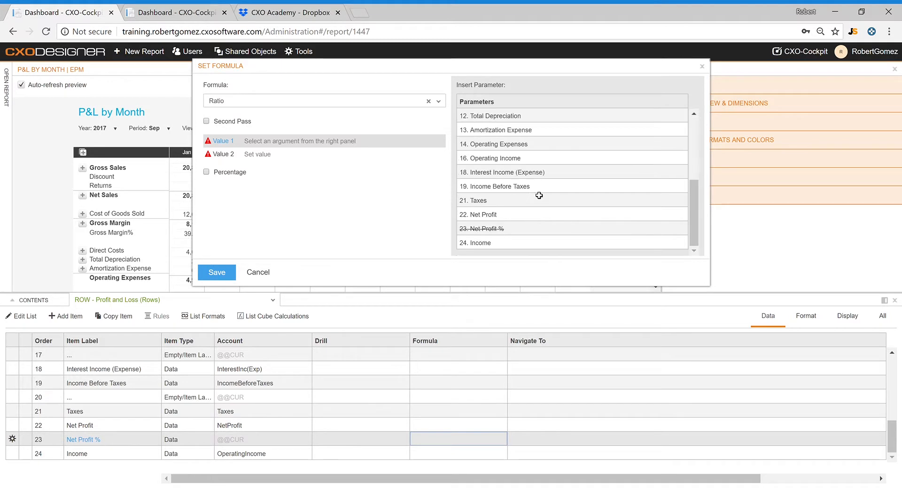
left_click(496, 218)
scroll(526, 202, "up", 3)
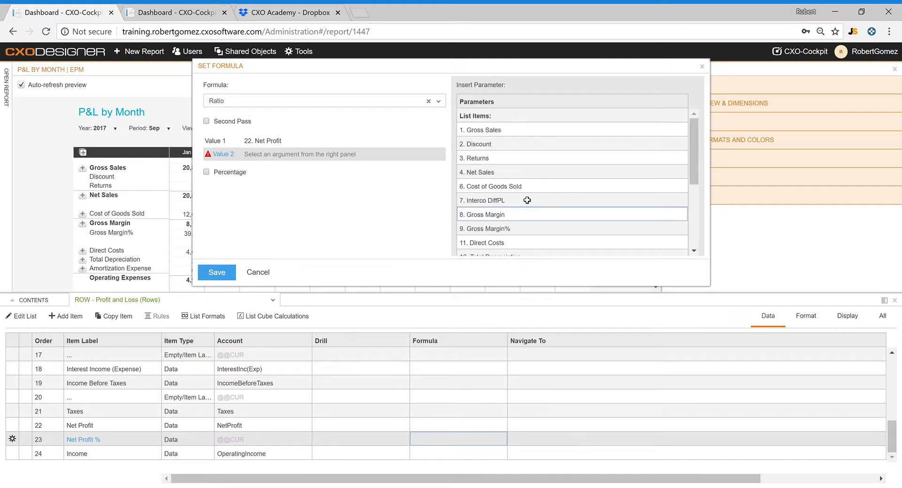
left_click(498, 170)
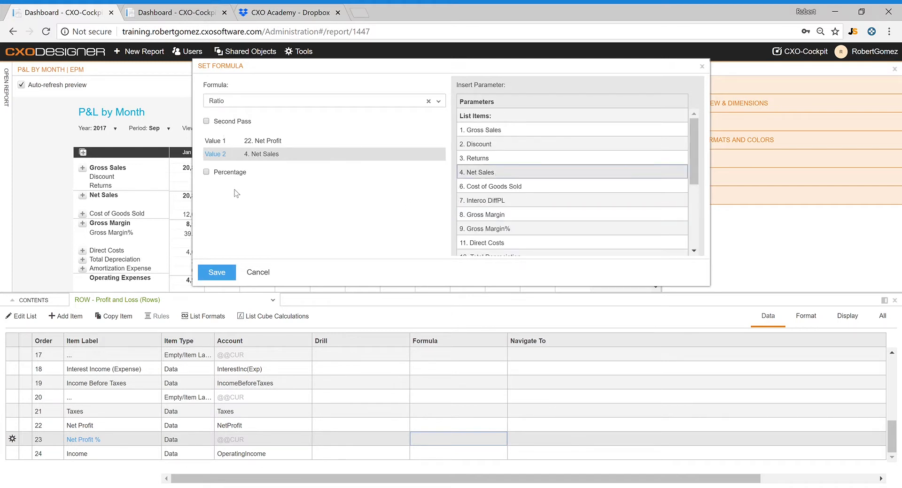
left_click(231, 172)
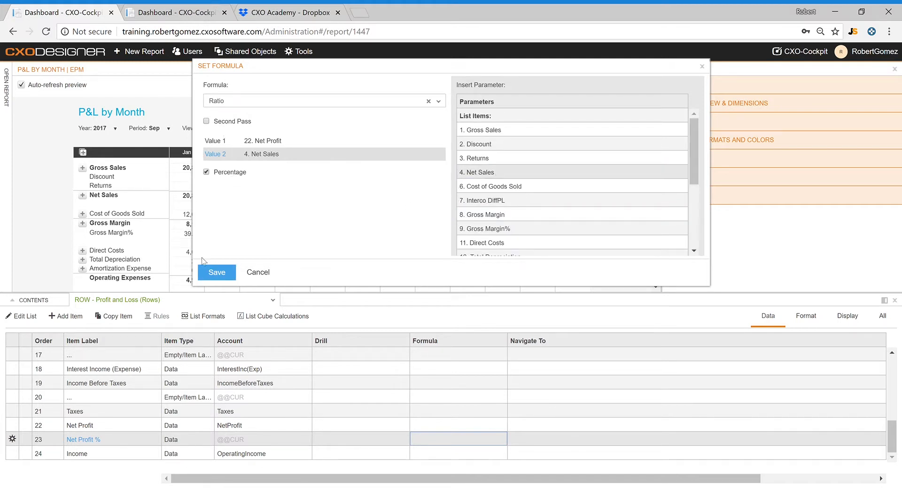
left_click(230, 280)
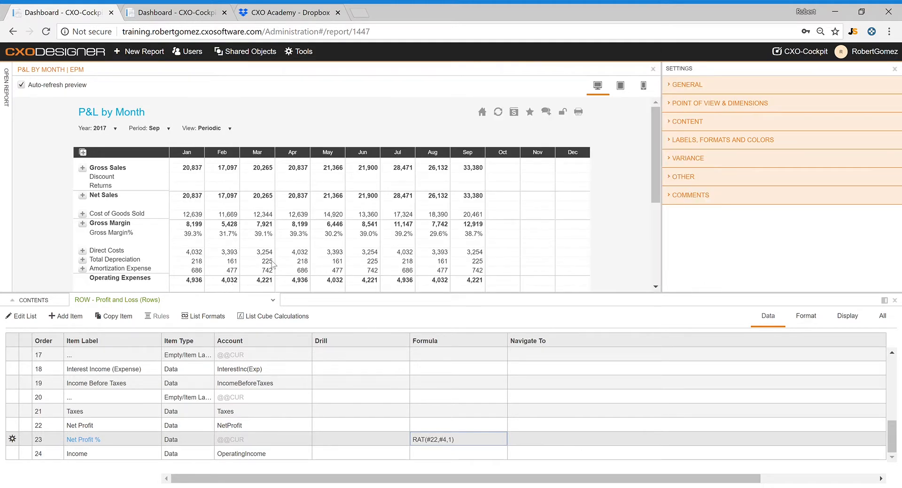
Step: Set the Net Profit % row's number format to Percent_1
scroll(94, 212, "down", 3)
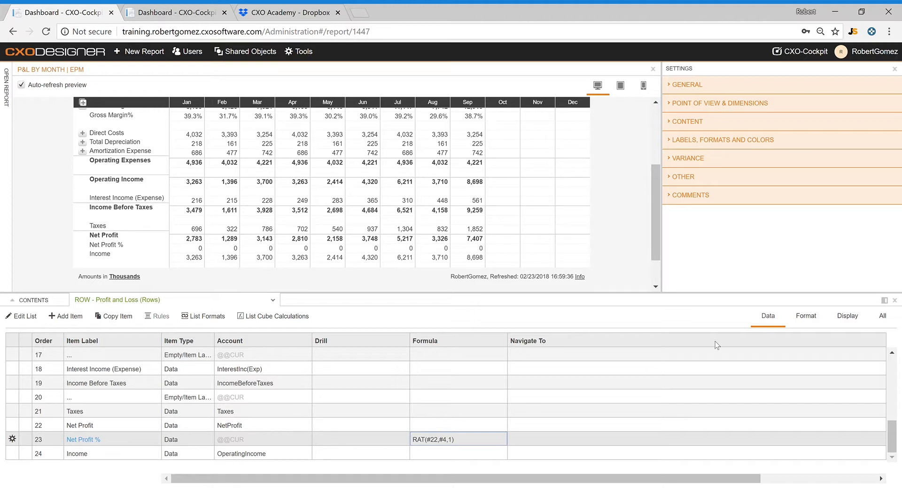
left_click(806, 316)
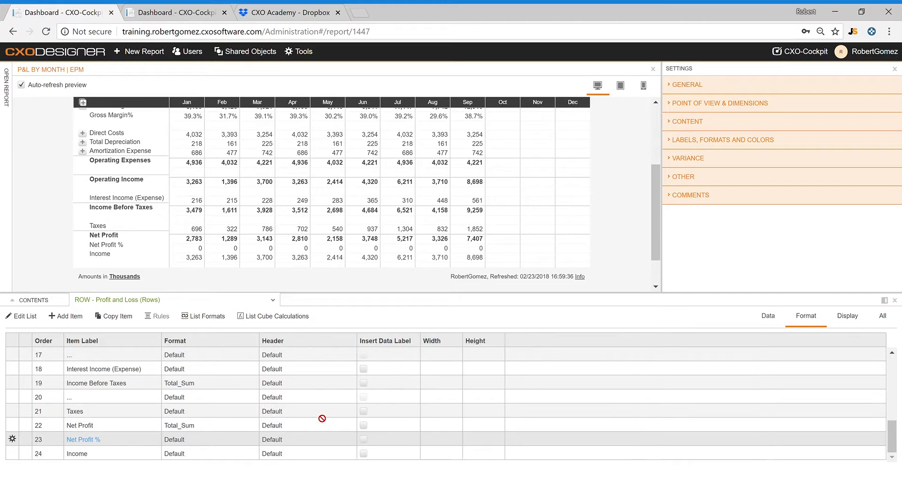
left_click(183, 443)
type("per")
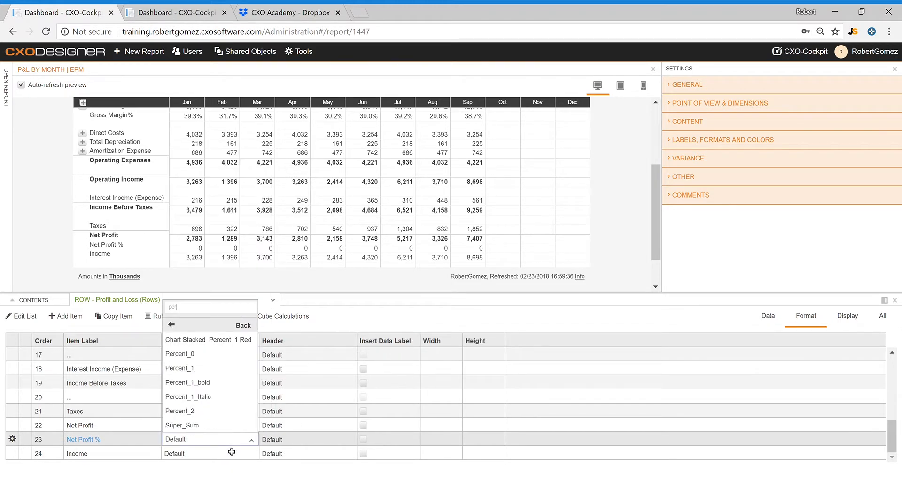
left_click(190, 367)
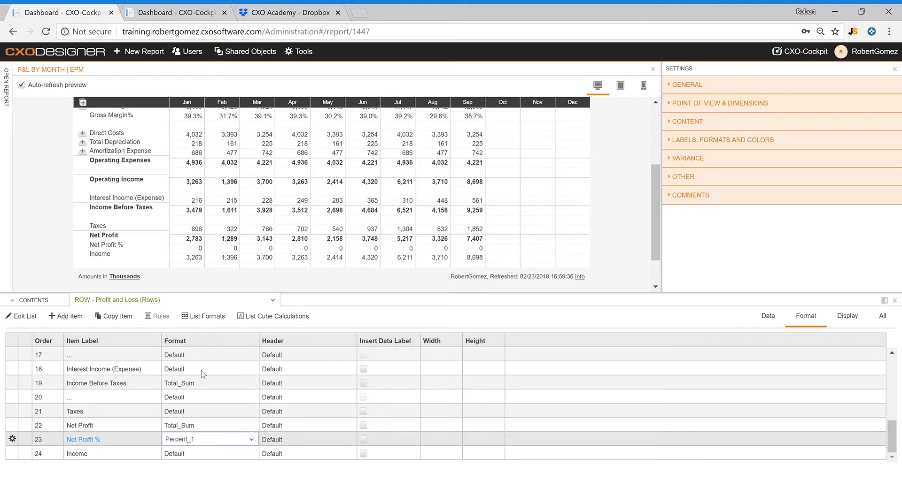
left_click(278, 413)
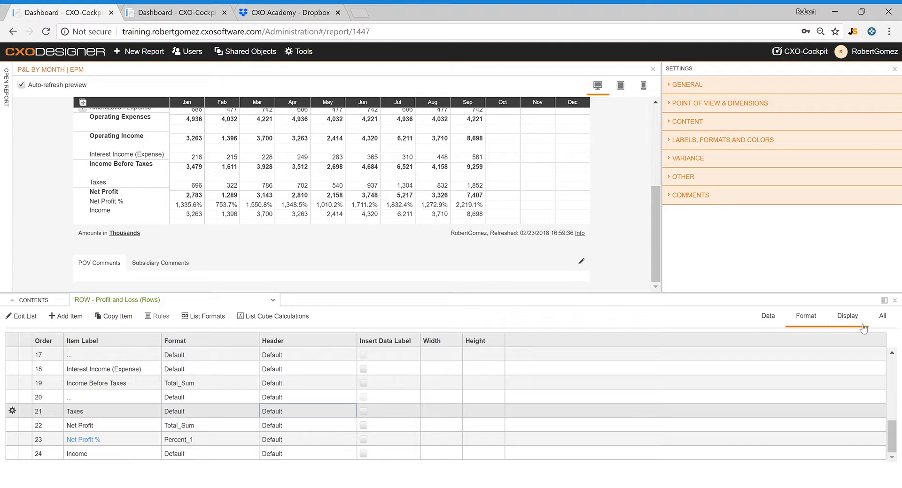
Step: Turn off the Percentage option in the Net Profit % ratio formula, save it and check the row in the preview
left_click(773, 323)
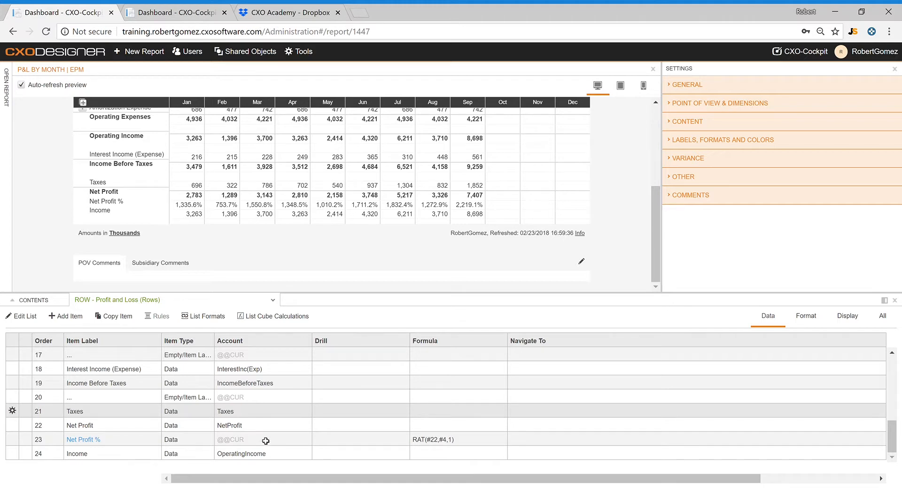
double_click(454, 440)
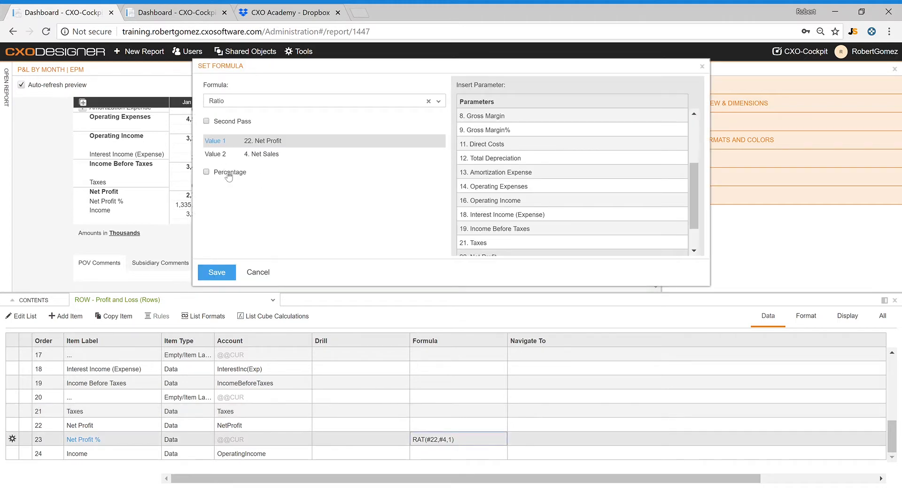
left_click(224, 275)
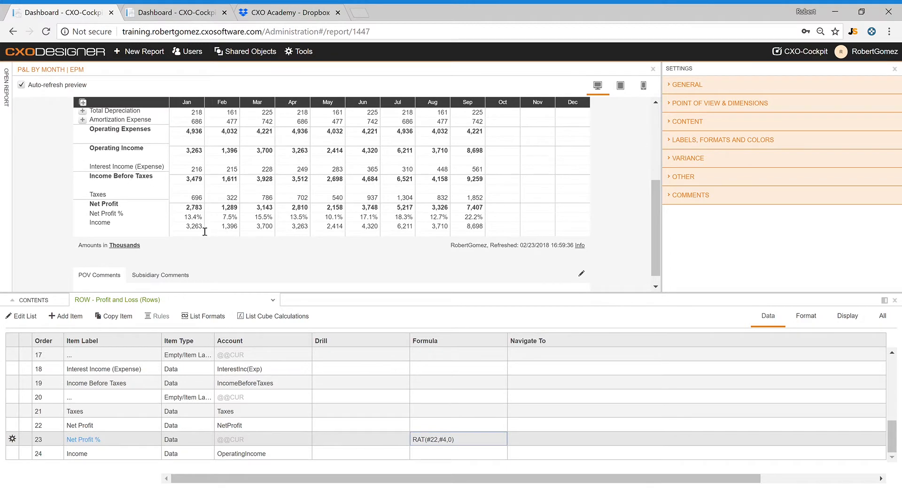
left_click_drag(185, 219, 211, 221)
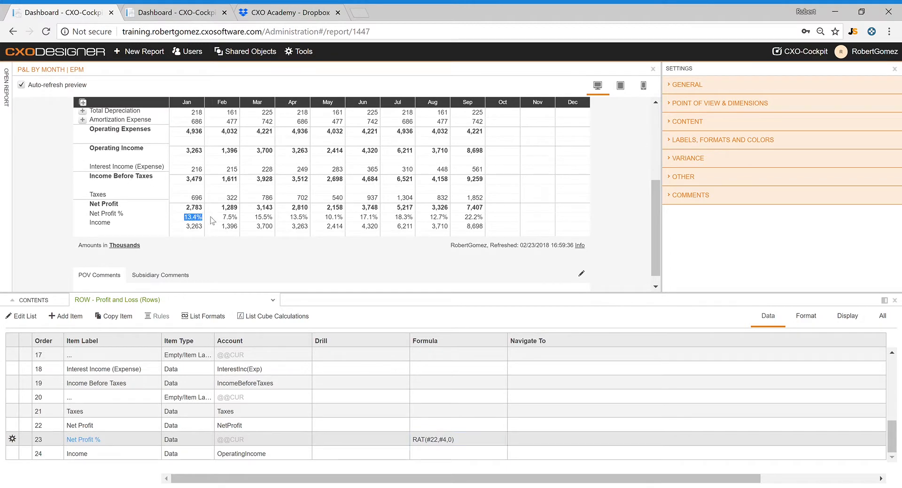
left_click(237, 221)
Step: Remove the Ratio formula from the Net Profit % row and save
left_click(441, 444)
left_click(441, 444)
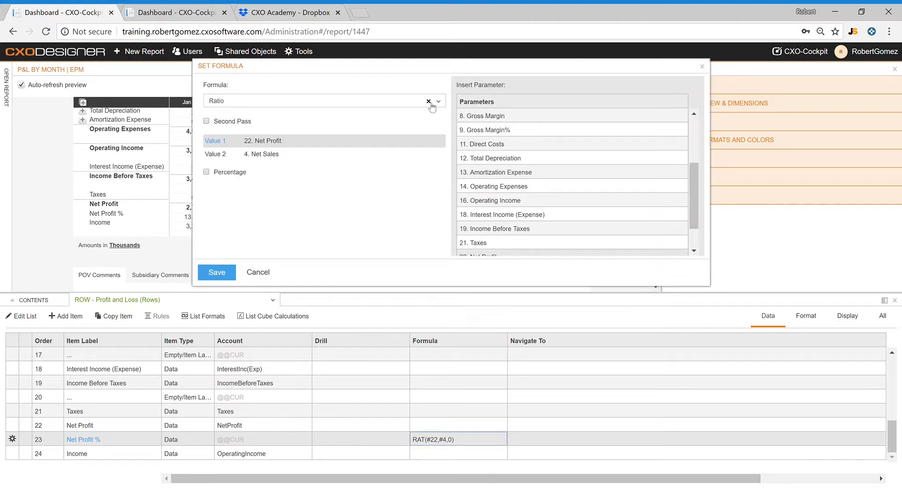
left_click(430, 102)
left_click(223, 277)
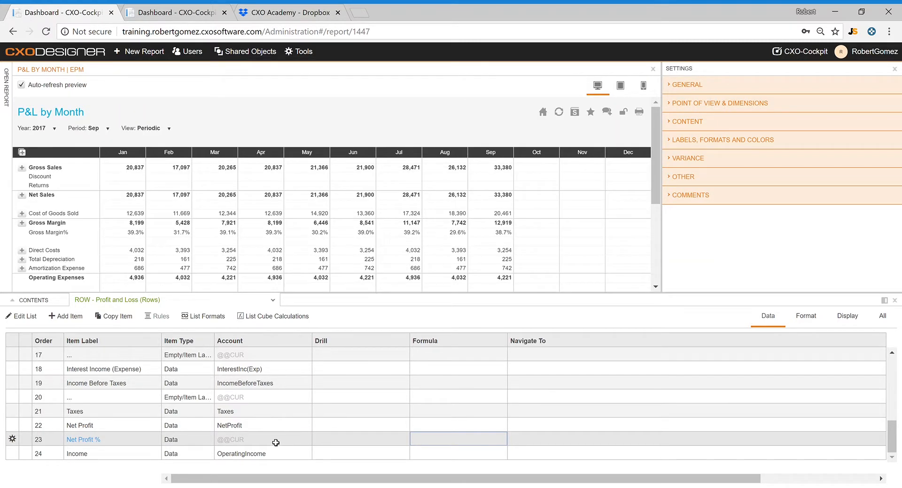
Step: Create a new list cube calculation for the Net Profit % row's account, named _CXO_ProfitMargin with display name Net Profit %
left_click(276, 440)
left_click(277, 445)
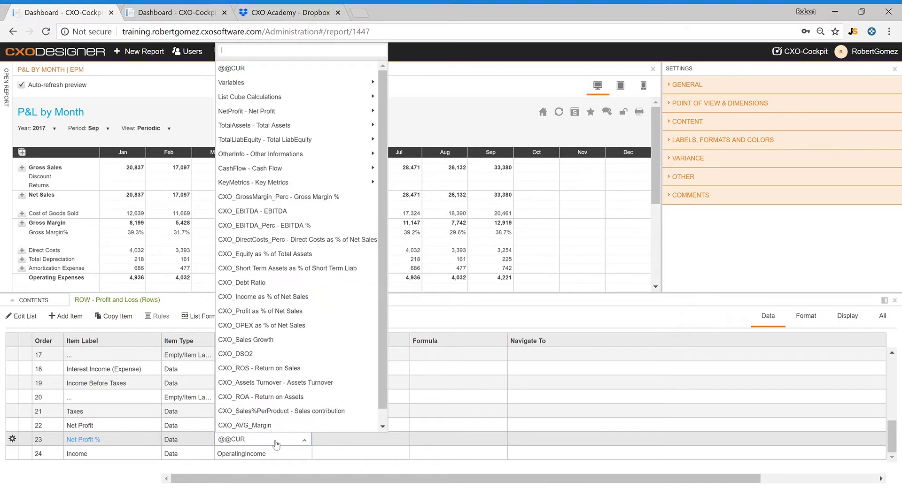
left_click(276, 444)
left_click(276, 445)
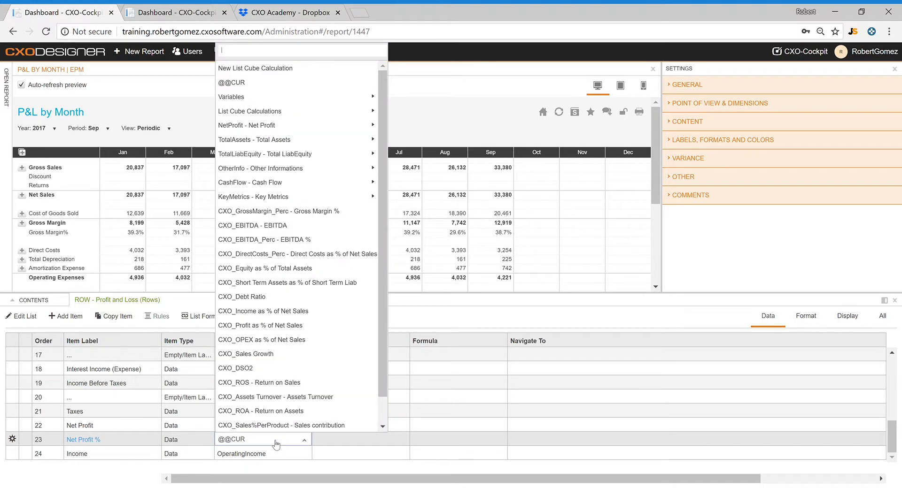
left_click(253, 68)
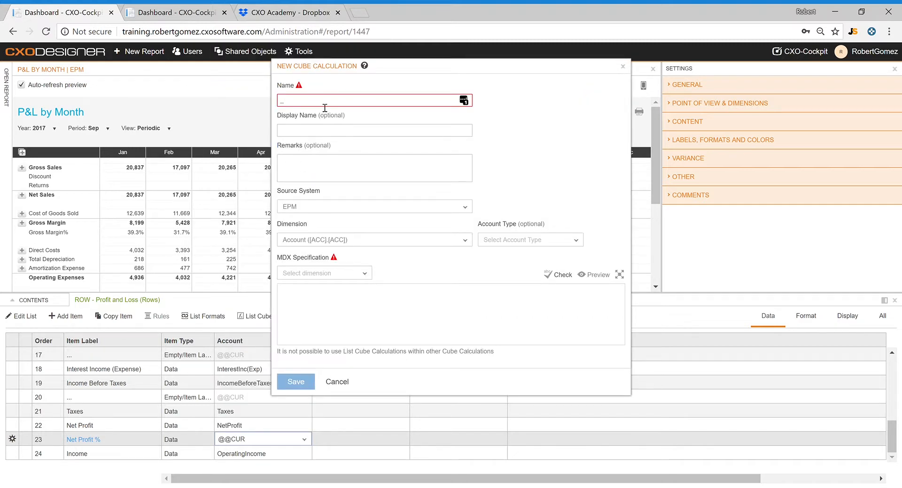
left_click(323, 106)
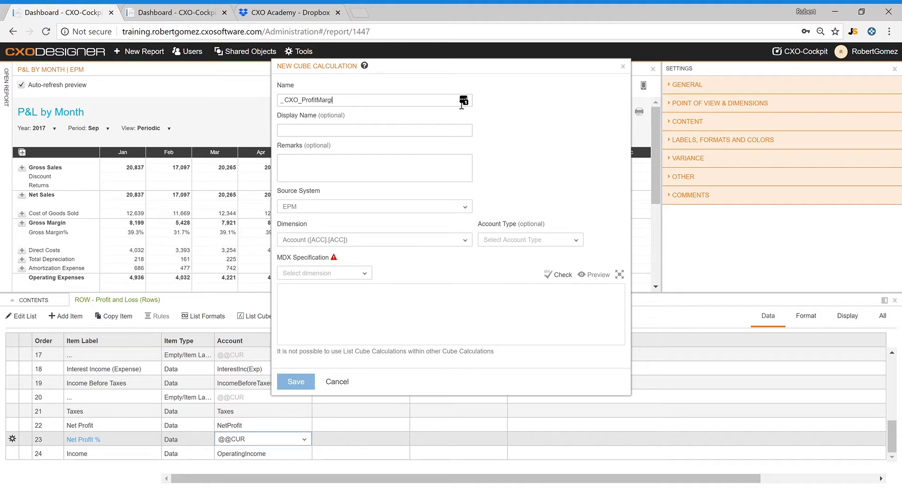
type("n")
key("Tab")
Step: Start the MDX specification with the NetProfit member of the Account dimension, followed by a division sign
left_click(359, 281)
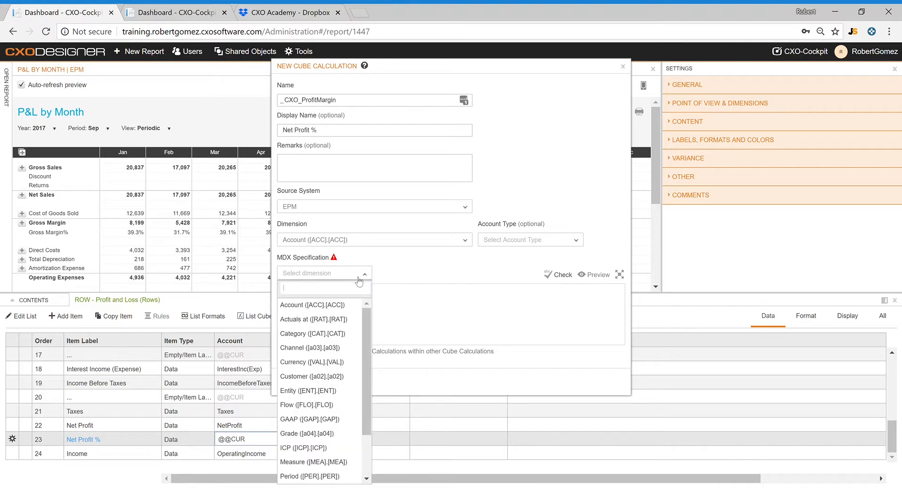
left_click(321, 307)
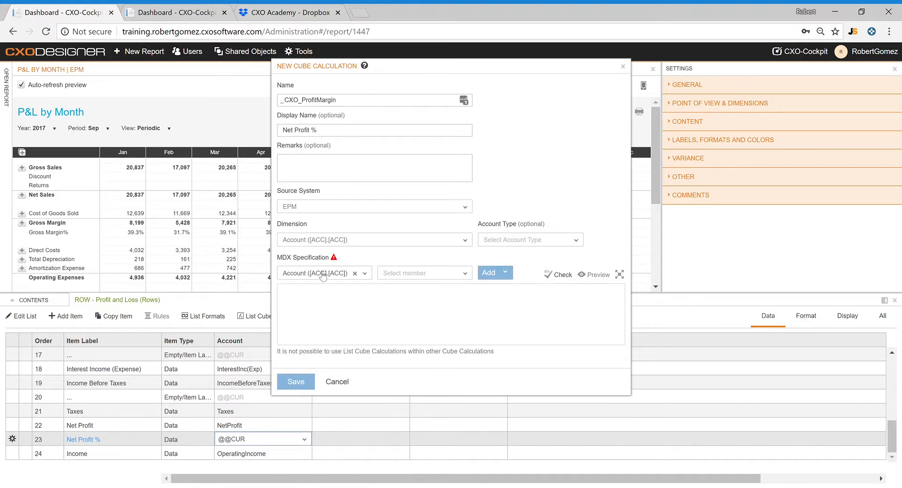
left_click(463, 279)
type("net")
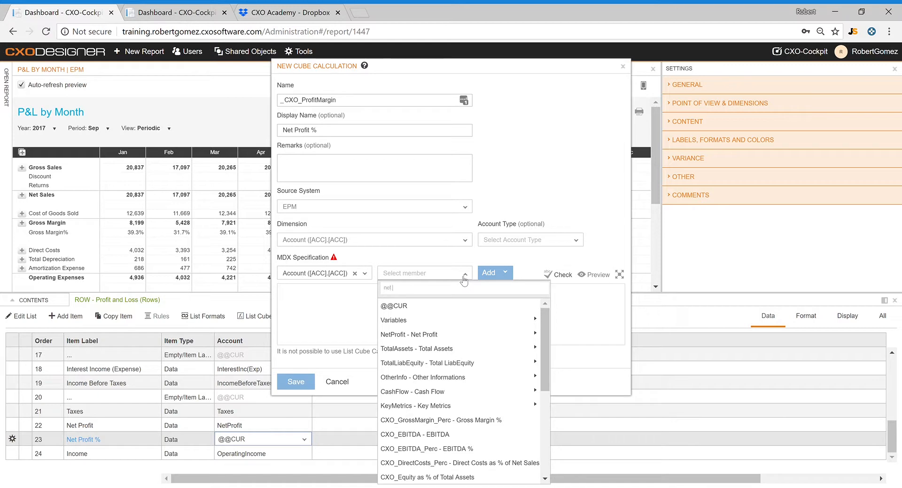
type(" prof")
left_click(421, 323)
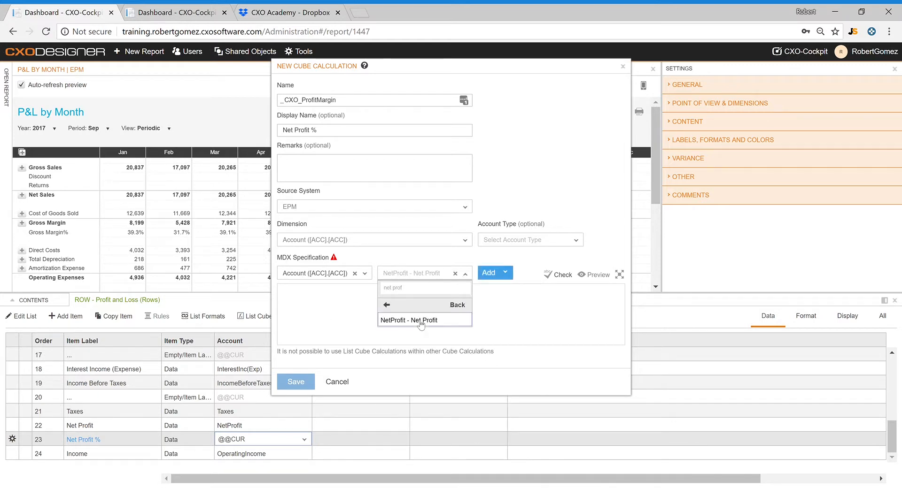
left_click(487, 273)
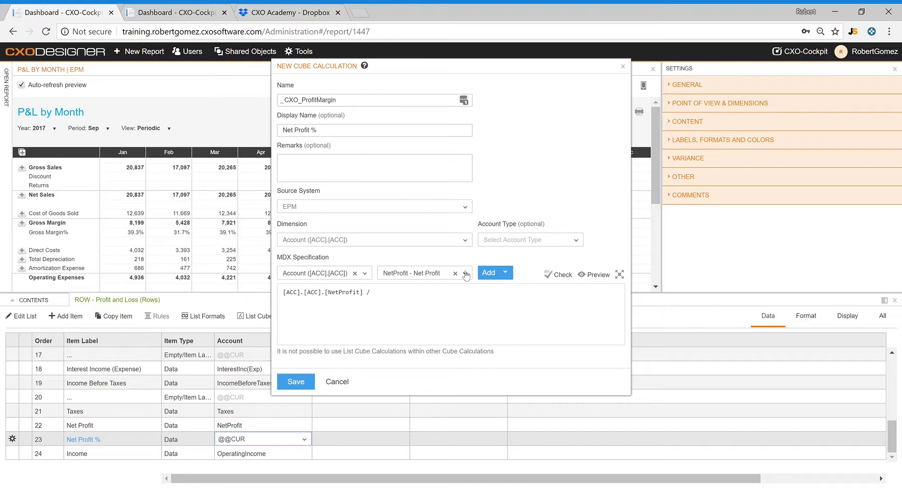
Step: Complete the MDX expression with the Account member NetSales as the divisor and check its syntax
left_click(465, 274)
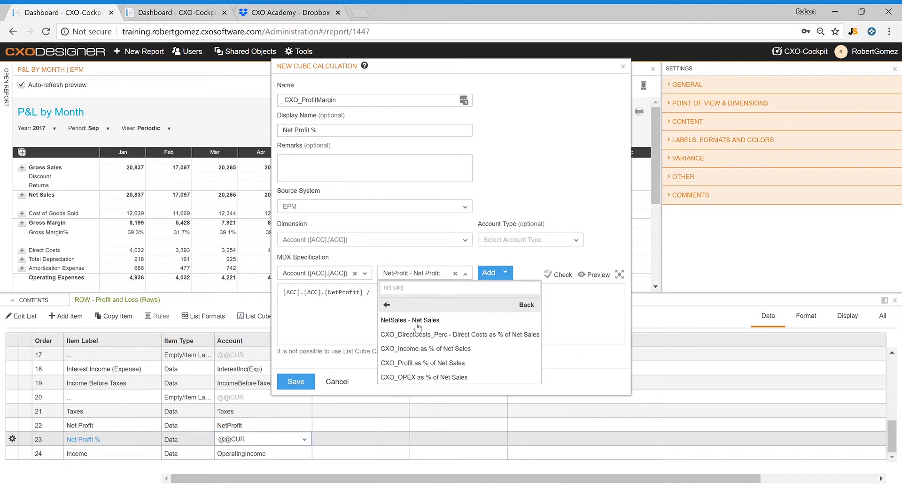
left_click(416, 321)
left_click(489, 275)
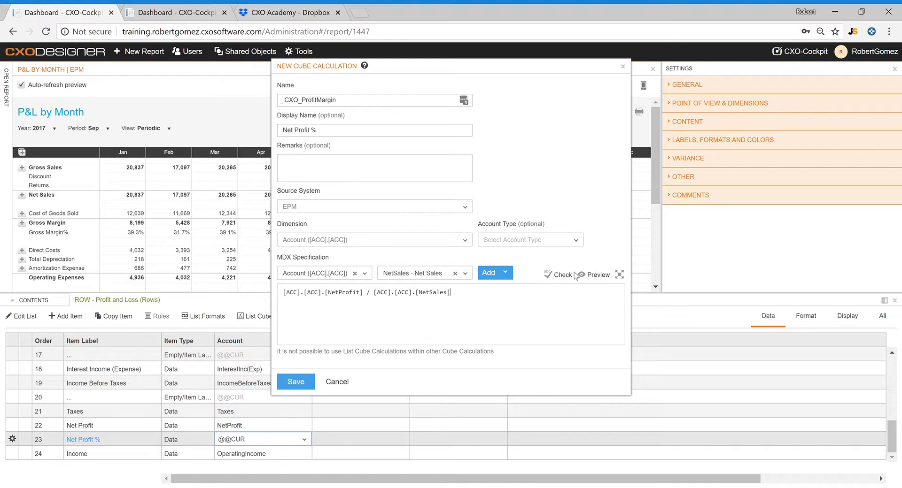
left_click(553, 277)
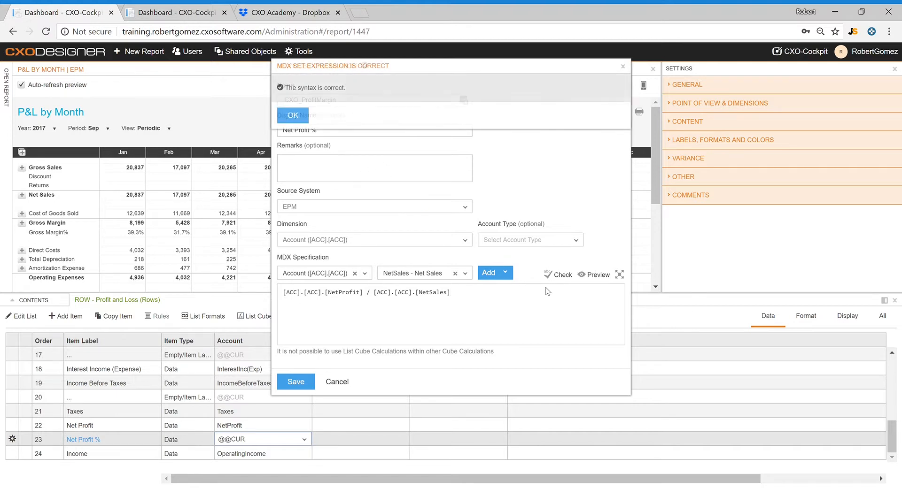
left_click(293, 115)
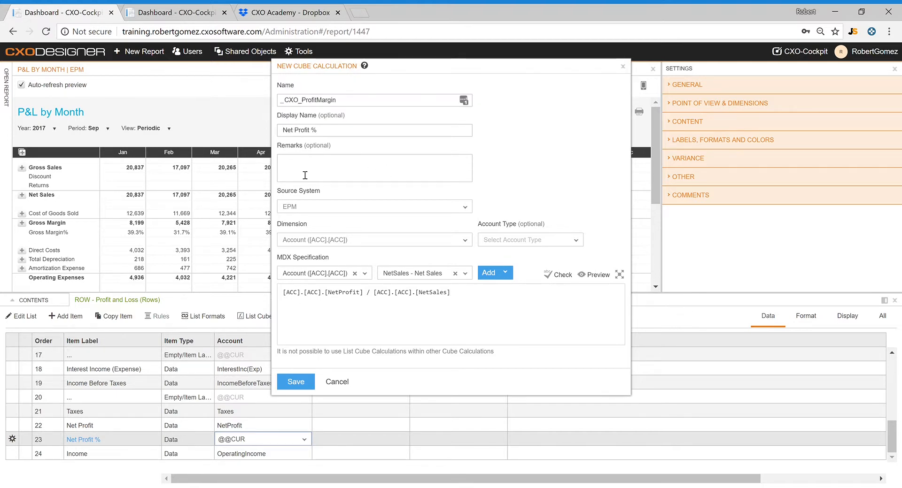
Step: Save the cube calculation as the Net Profit % row's account and review the row's monthly percentages in the report preview
left_click(308, 383)
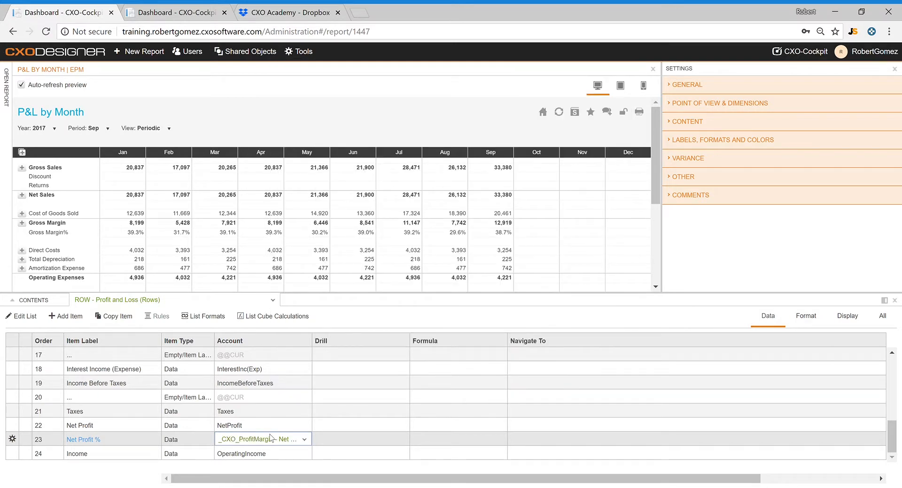
left_click(318, 437)
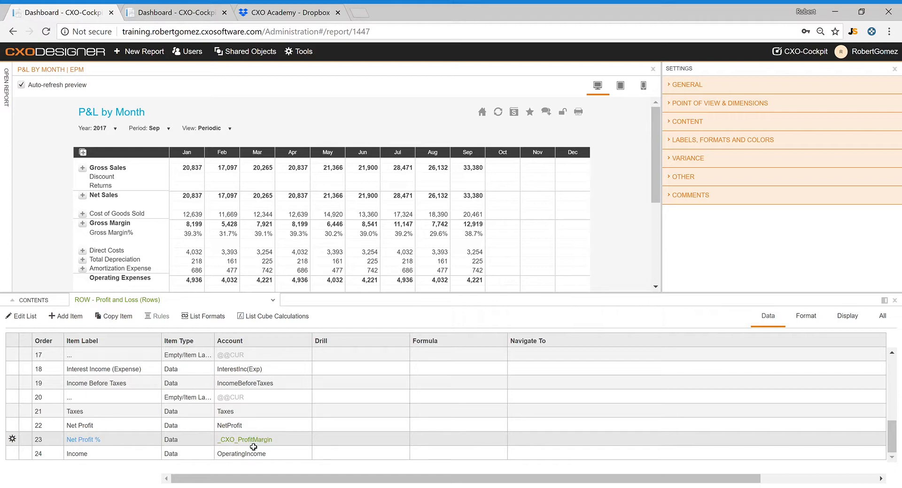
scroll(262, 187, "down", 3)
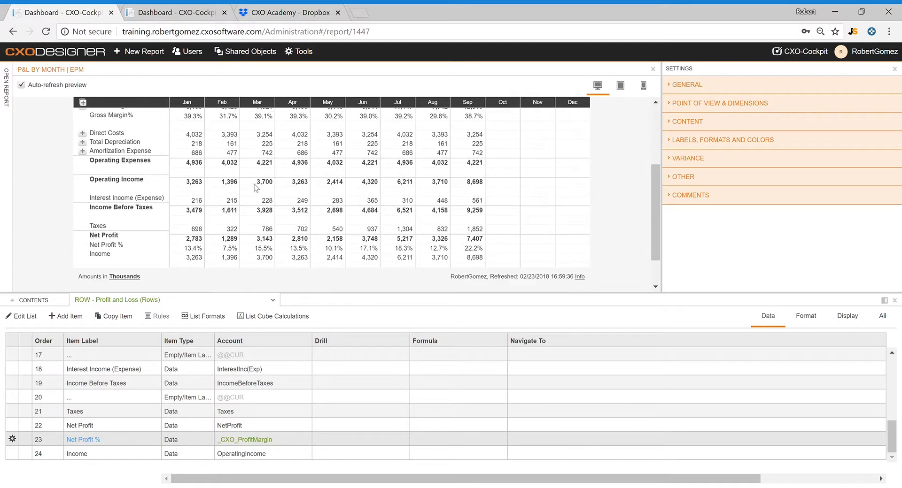
left_click_drag(187, 248, 486, 255)
left_click(485, 255)
scroll(391, 211, "up", 5)
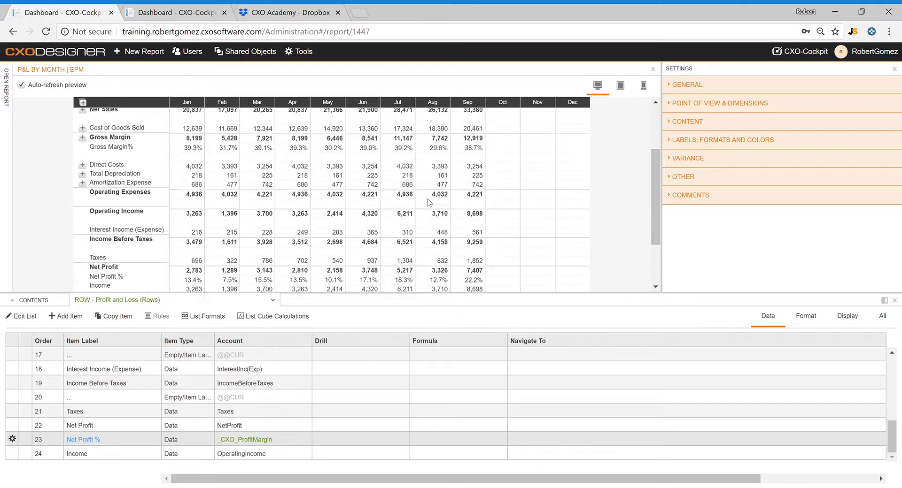